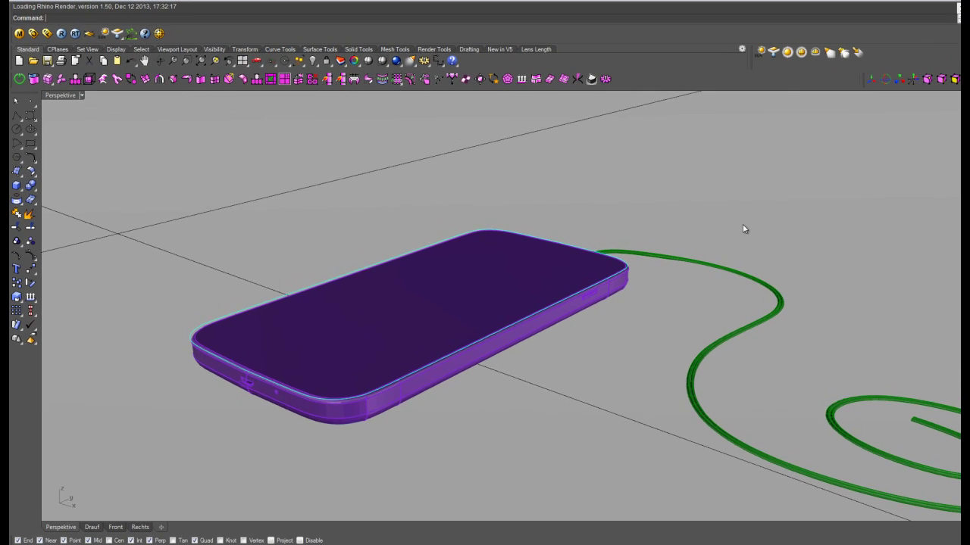
Orbit around the phone and cable, then bring up the finished rendered phone image.
{"action": "mouse_move", "coordinate": [743, 229]}
{"action": "right_mouse_down"}
{"action": "mouse_move", "coordinate": [751, 225]}
{"action": "mouse_move", "coordinate": [584, 220]}
{"action": "mouse_move", "coordinate": [547, 245]}
{"action": "mouse_move", "coordinate": [612, 266]}
{"action": "mouse_move", "coordinate": [776, 231]}
{"action": "right_mouse_up"}
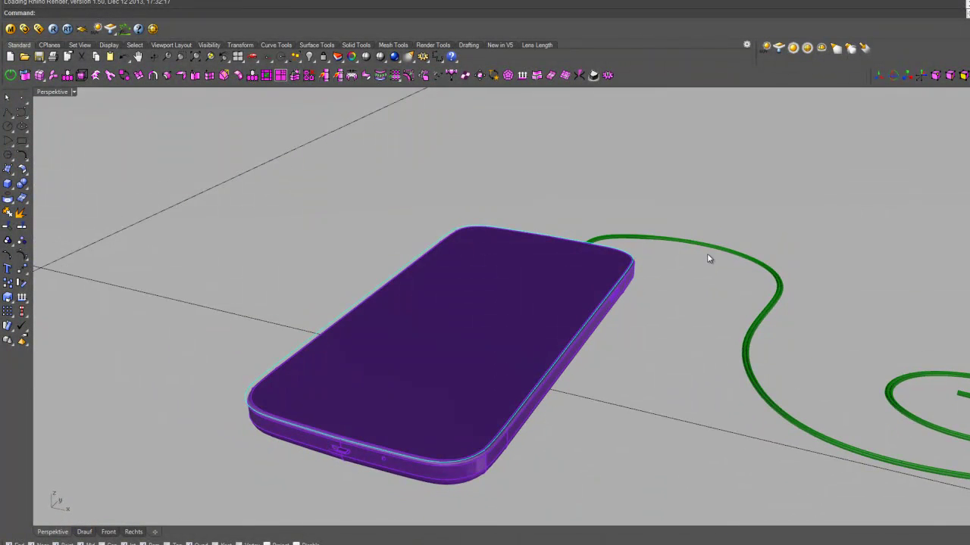
{"action": "right_click_drag", "start_coordinate": [707, 253], "coordinate": [683, 249]}
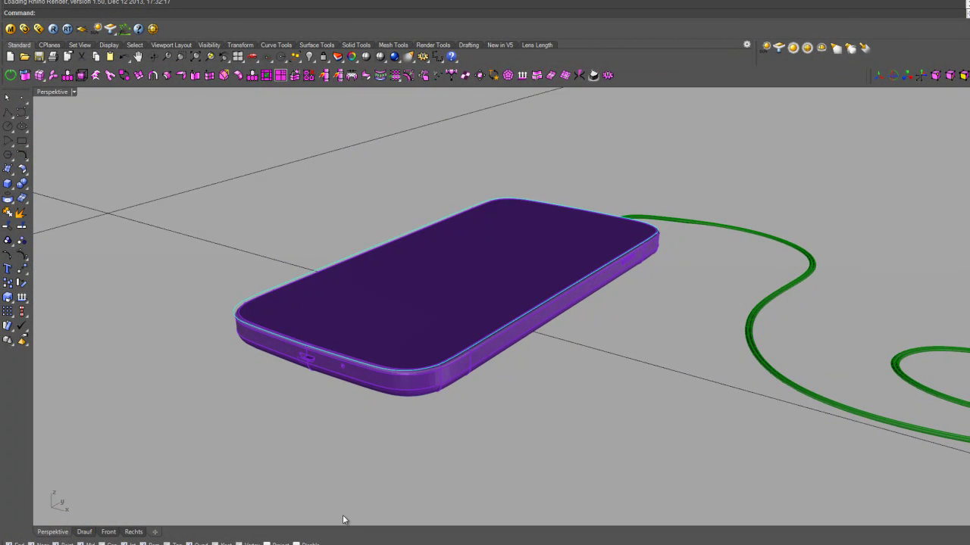
{"action": "left_click", "coordinate": [368, 504]}
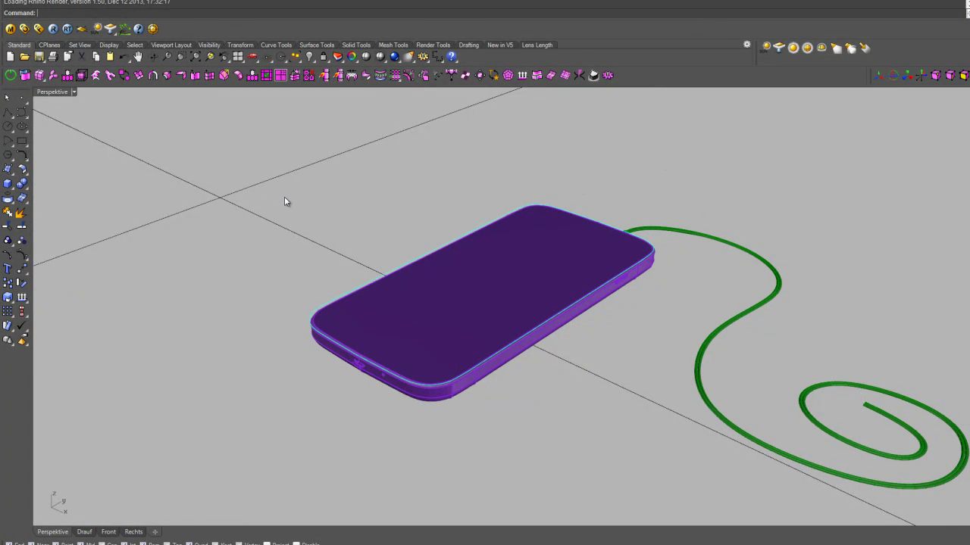
Window-select the phone parts and set their object display mode to Rendered.
{"action": "left_click_drag", "start_coordinate": [194, 180], "coordinate": [735, 463]}
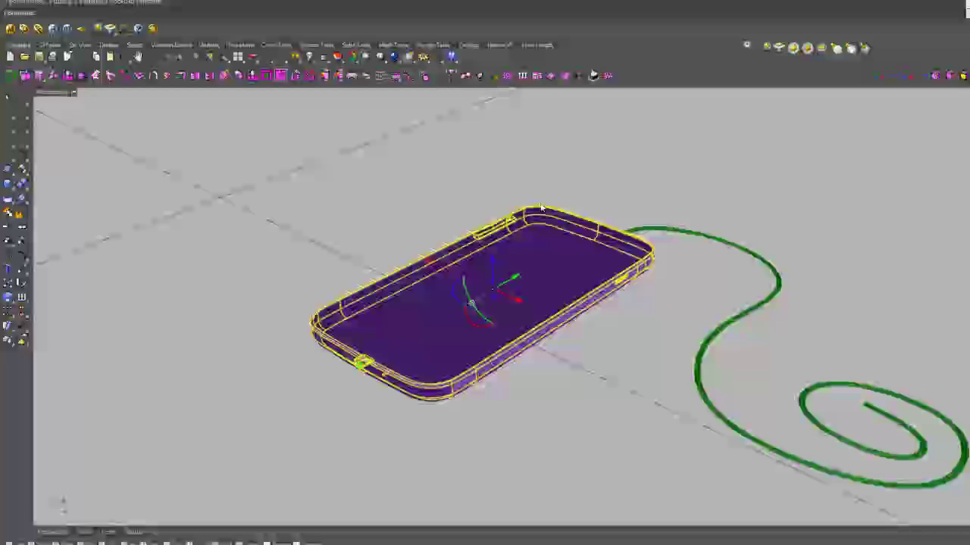
{"action": "left_click", "coordinate": [380, 58]}
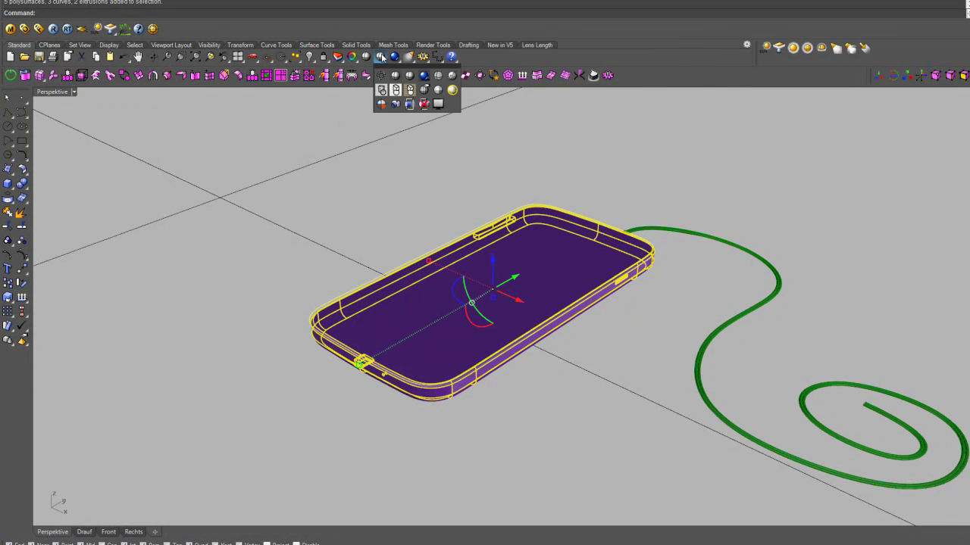
{"action": "left_click", "coordinate": [385, 92]}
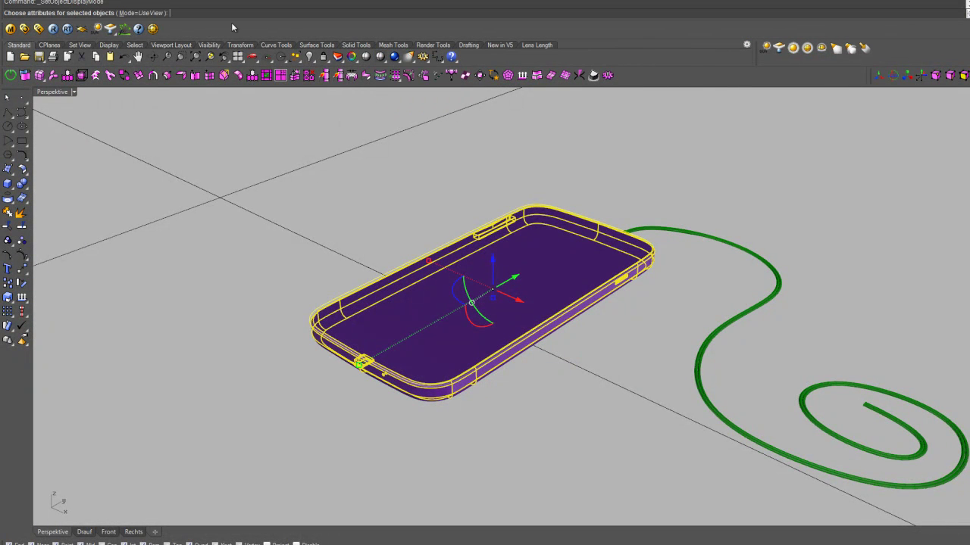
{"action": "left_click", "coordinate": [130, 13]}
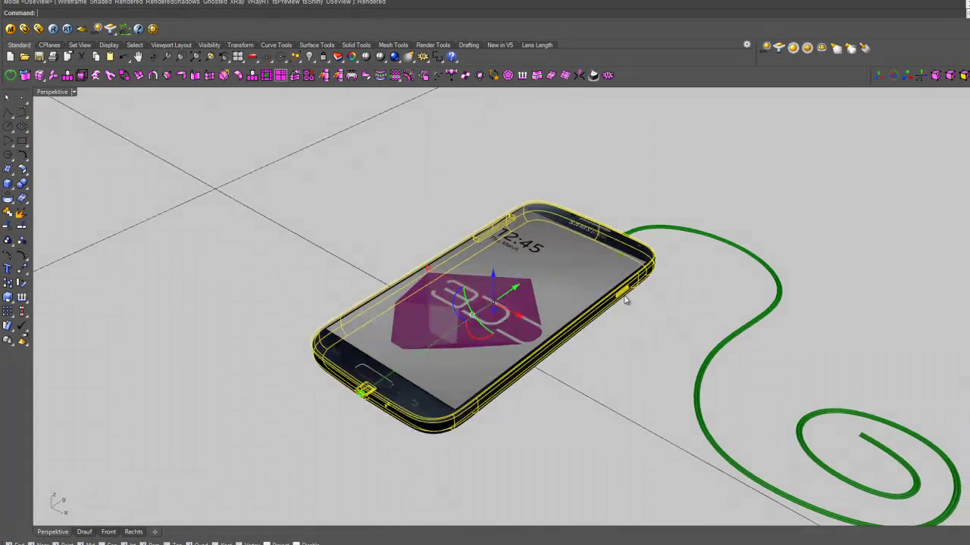
{"action": "left_click", "coordinate": [626, 301]}
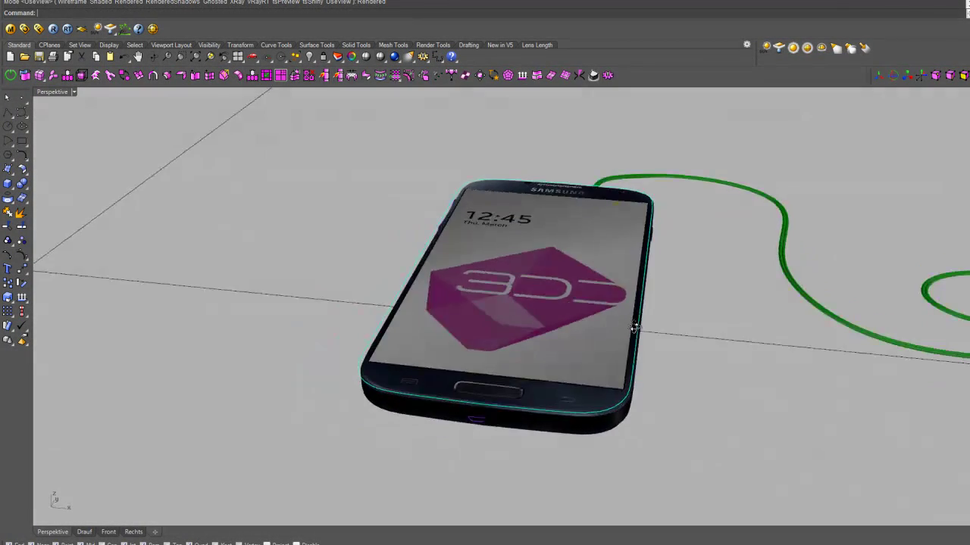
{"action": "mouse_move", "coordinate": [611, 321]}
{"action": "right_mouse_down"}
{"action": "mouse_move", "coordinate": [588, 271]}
{"action": "mouse_move", "coordinate": [584, 320]}
{"action": "mouse_move", "coordinate": [626, 322]}
{"action": "mouse_move", "coordinate": [626, 305]}
{"action": "right_mouse_up"}
{"action": "scroll", "coordinate": [595, 320], "scroll_direction": "up", "scroll_amount": 3}
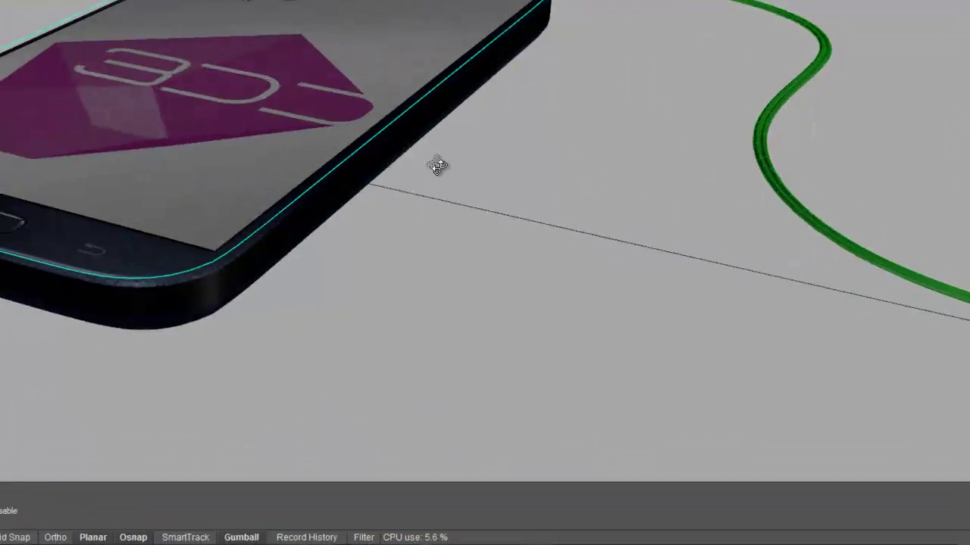
{"action": "mouse_move", "coordinate": [437, 166]}
{"action": "right_mouse_down"}
{"action": "mouse_move", "coordinate": [431, 159]}
{"action": "mouse_move", "coordinate": [439, 174]}
{"action": "right_mouse_up"}
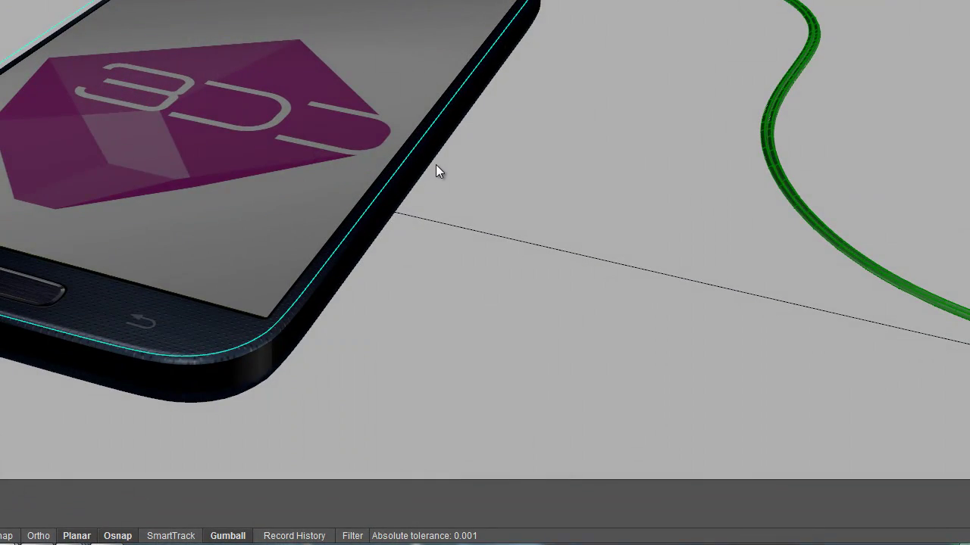